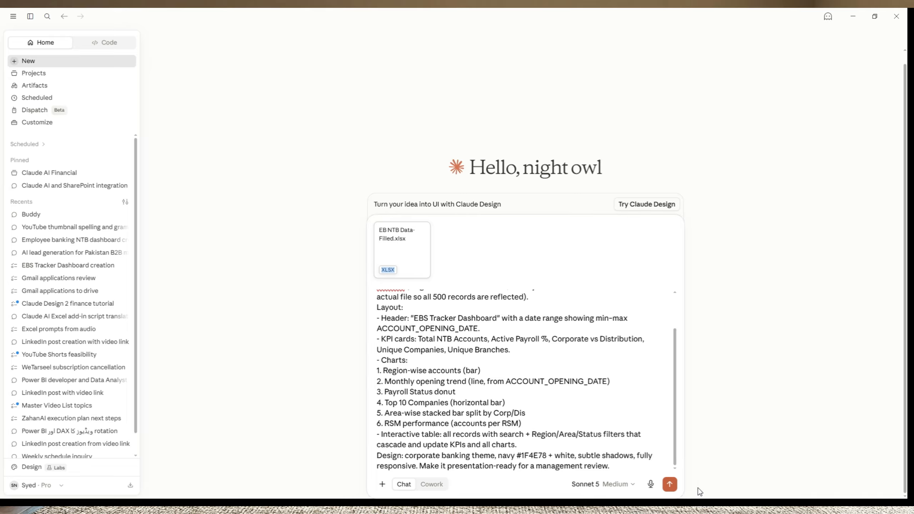
# - Submit the EBS Tracker Dashboard prompt with EB NTB Data-Filled.xlsx attached, and review the generated charts in a widened preview
pyautogui.click(671, 485)
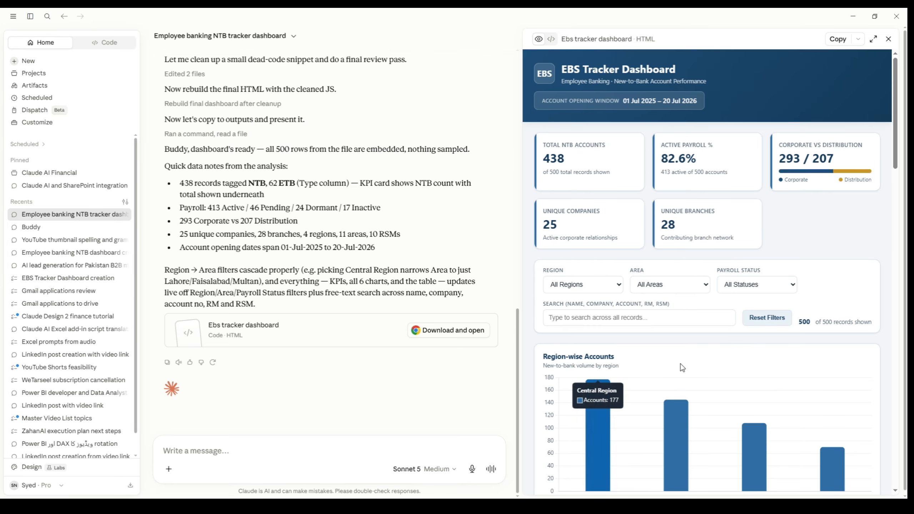
pyautogui.moveTo(524, 170); pyautogui.dragTo(367, 181)
pyautogui.scroll(-8, 720, 174)
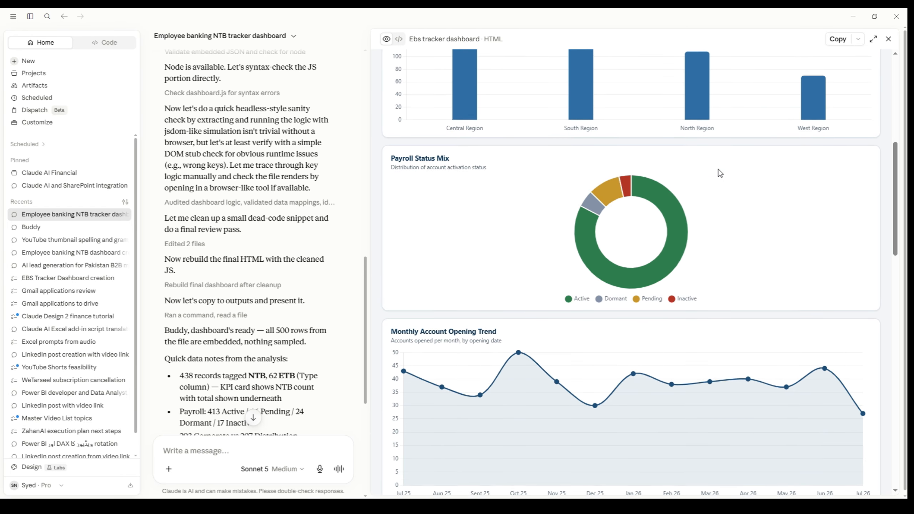
pyautogui.scroll(-10, 720, 173)
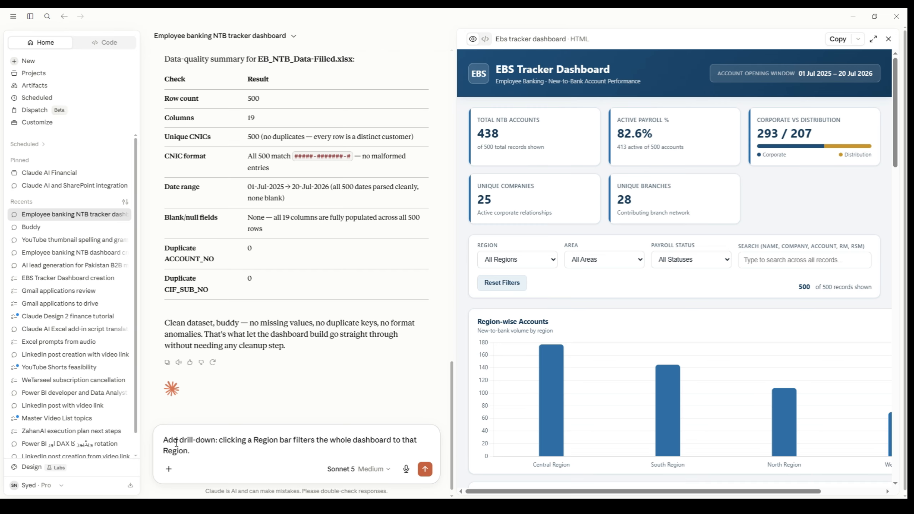
# - Send the request "Add drill-down: clicking a Region bar filters the whole dashboard to that Region." and look over the updated dashboard
pyautogui.click(426, 471)
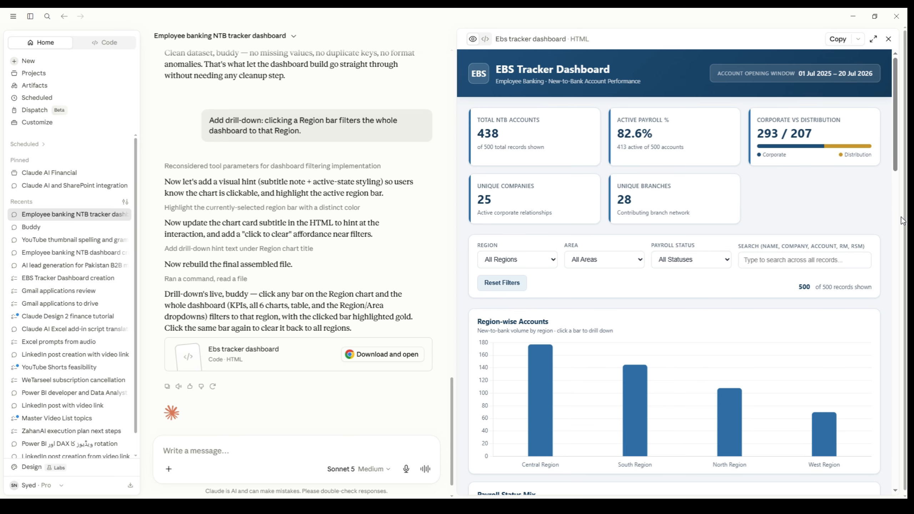
pyautogui.scroll(-1, 895, 141)
pyautogui.moveTo(897, 141); pyautogui.dragTo(906, 97)
# - Test the Payroll Status filter with Active, Dormant, Inactive and Pending in turn, and return it to All Statuses
pyautogui.click(706, 289)
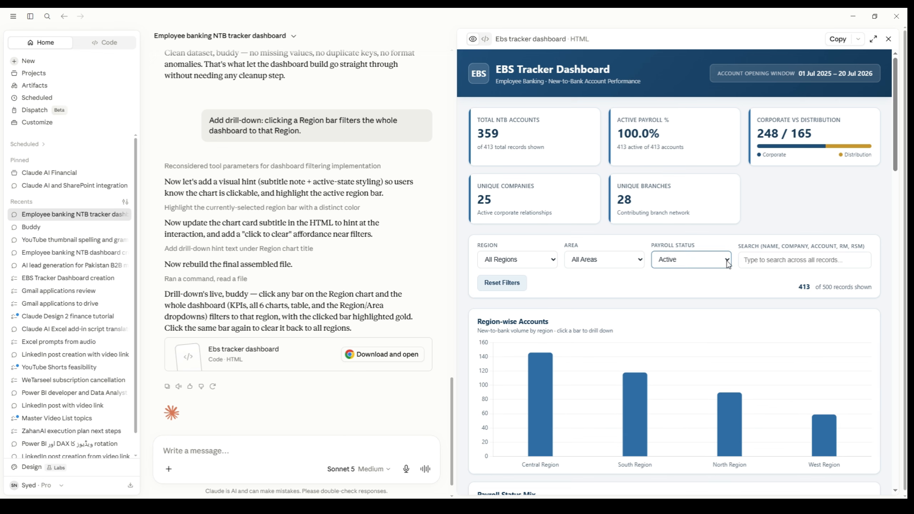
pyautogui.press('Down')
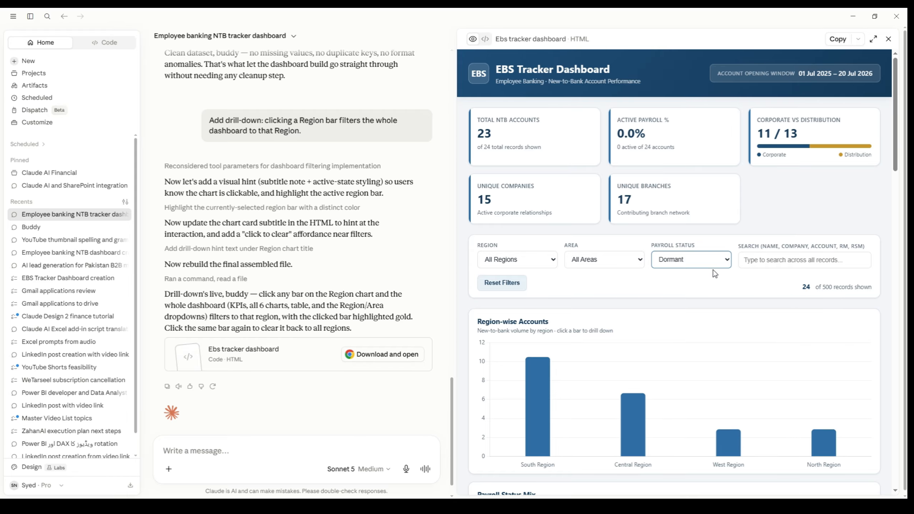
pyautogui.click(726, 263)
pyautogui.click(685, 308)
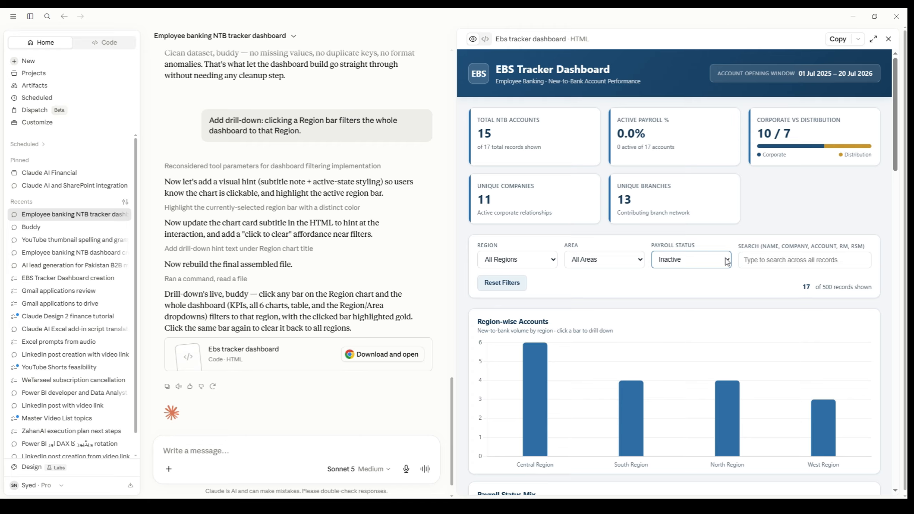
pyautogui.press('Down')
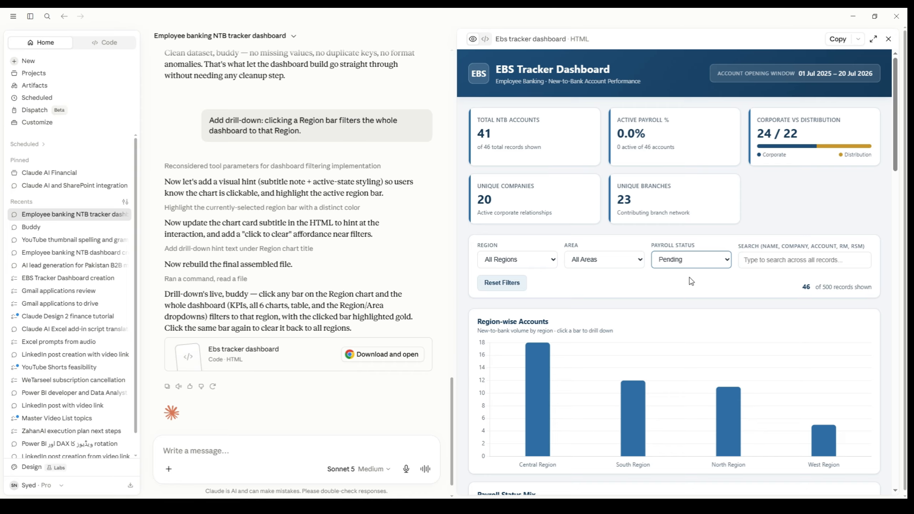
pyautogui.click(670, 283)
# - Filter the dashboard to Central Region, test the Faisalabad, Lahore and Multan areas in turn, and return to All Areas
pyautogui.click(552, 260)
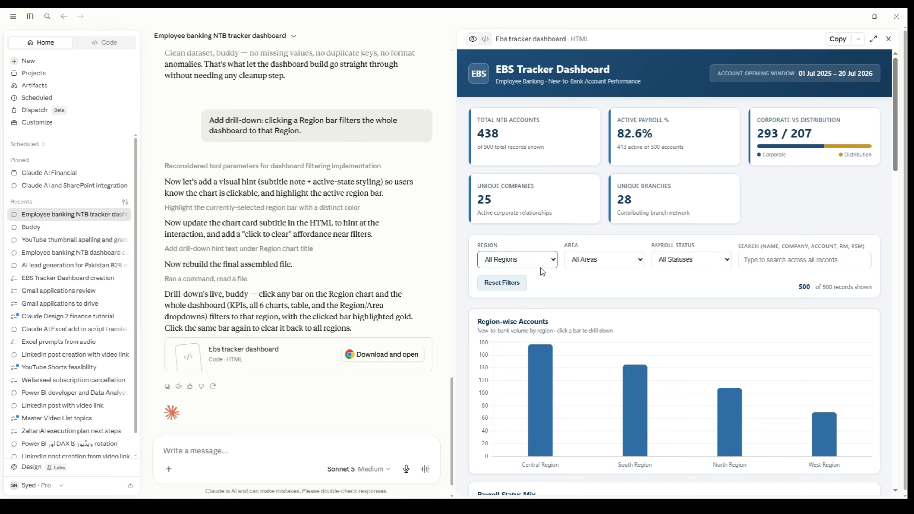
pyautogui.press('Down')
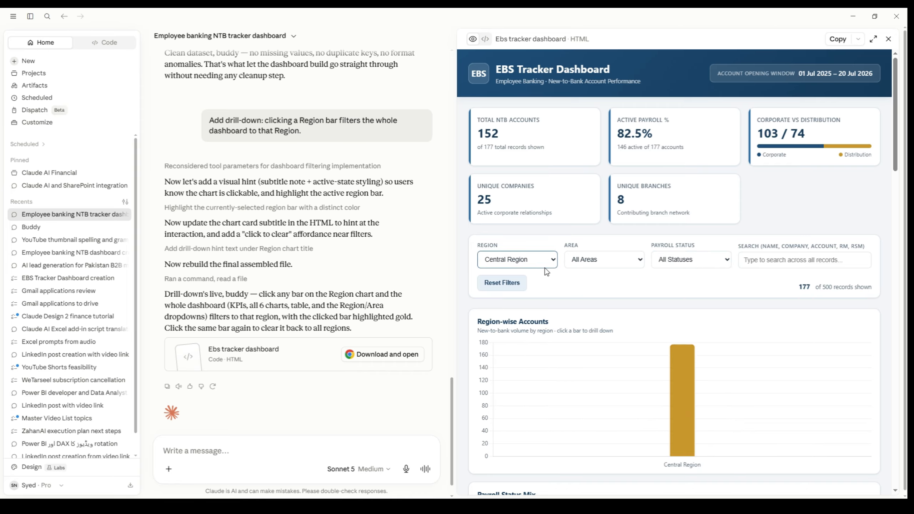
pyautogui.click(618, 266)
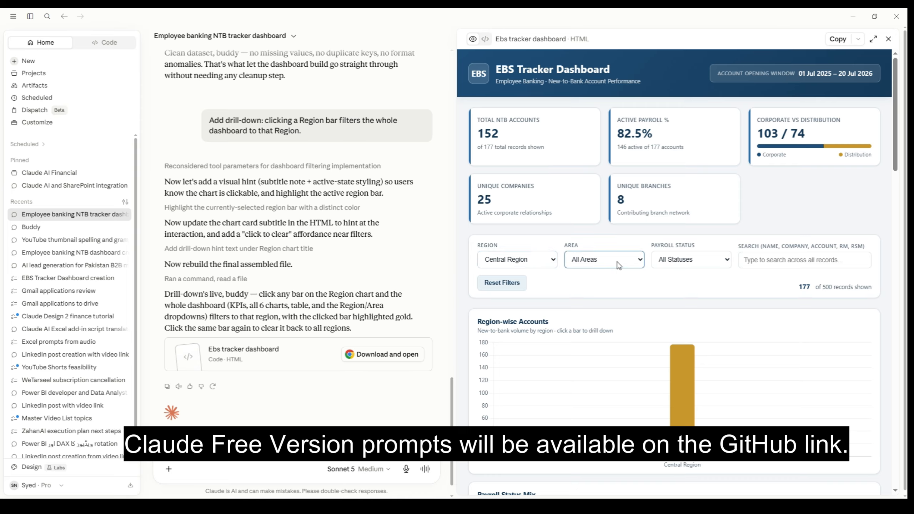
pyautogui.press('Down')
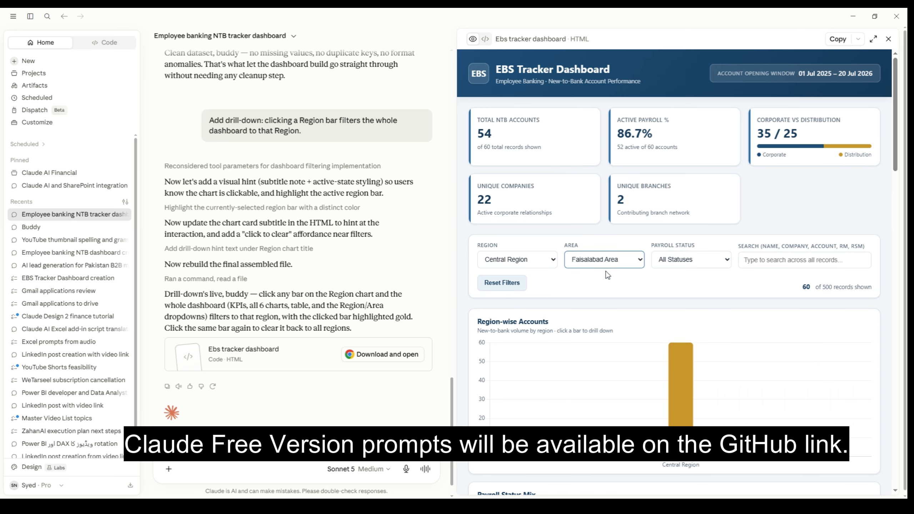
pyautogui.press('Down')
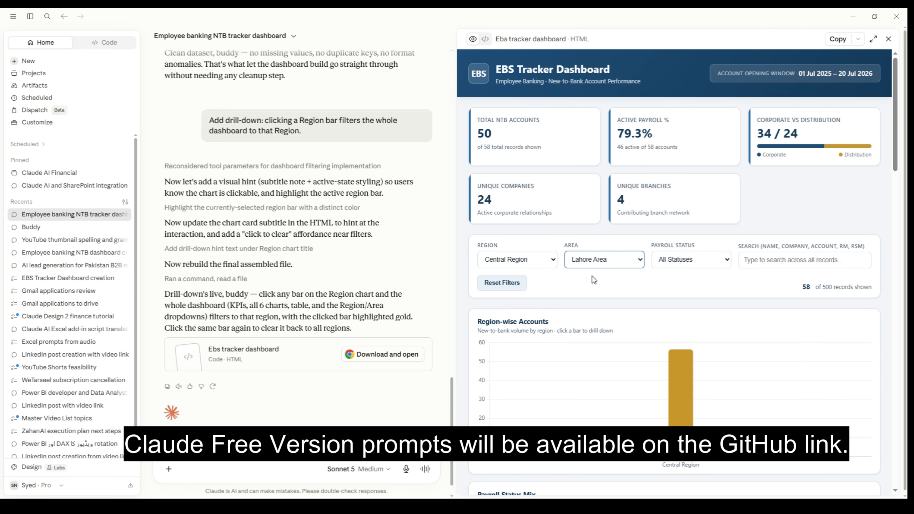
pyautogui.press('Down')
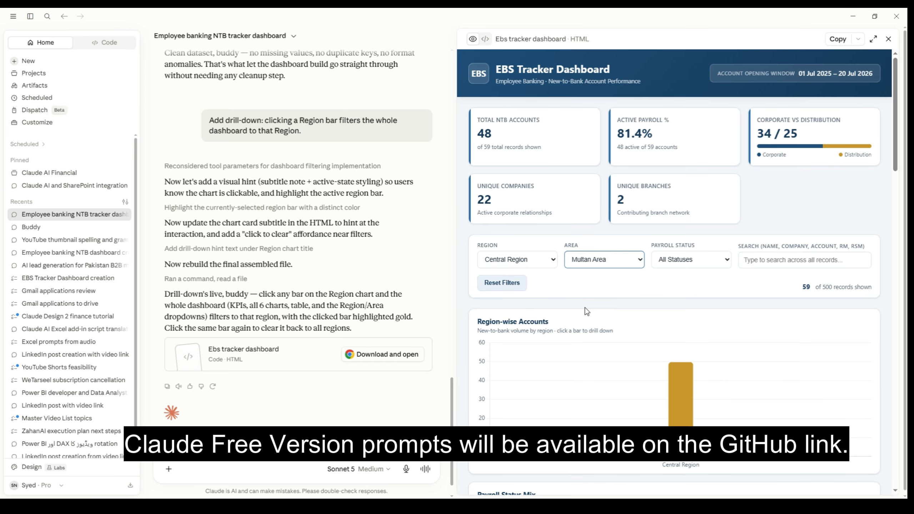
pyautogui.click(639, 261)
pyautogui.click(581, 277)
# - Test the Region filter with North Region, South Region and West Region in turn, and return it to All Regions
pyautogui.click(534, 258)
pyautogui.click(517, 298)
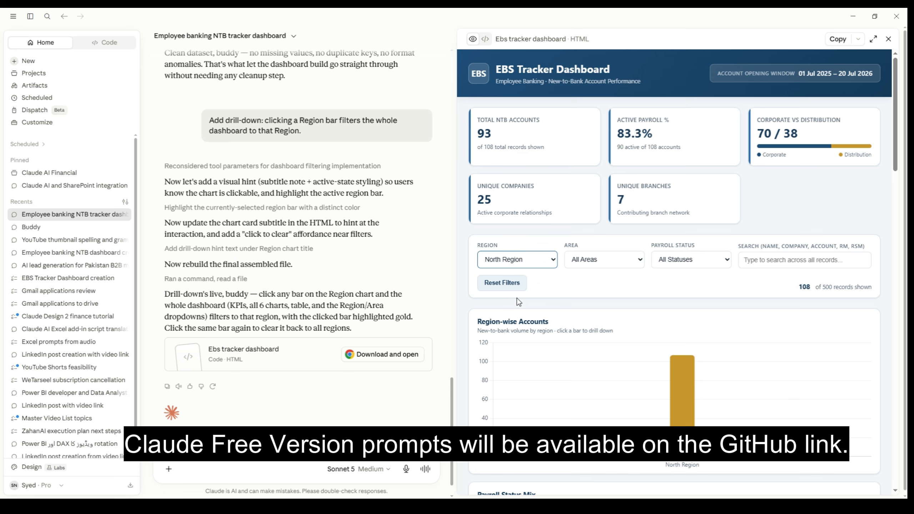
pyautogui.press('Down')
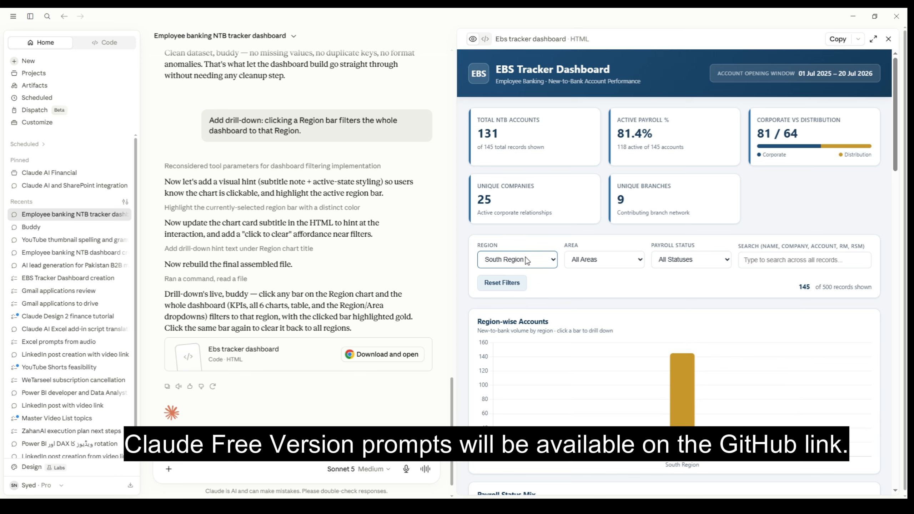
pyautogui.press('Down')
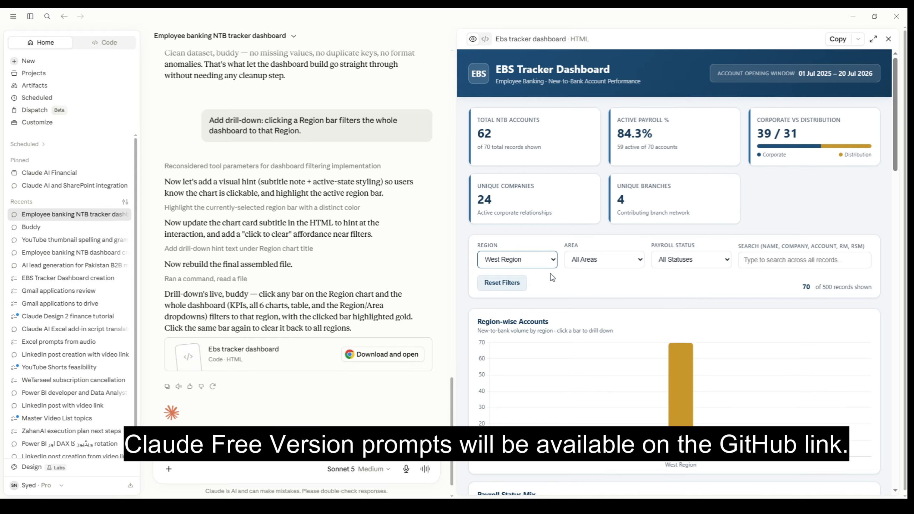
pyautogui.click(526, 277)
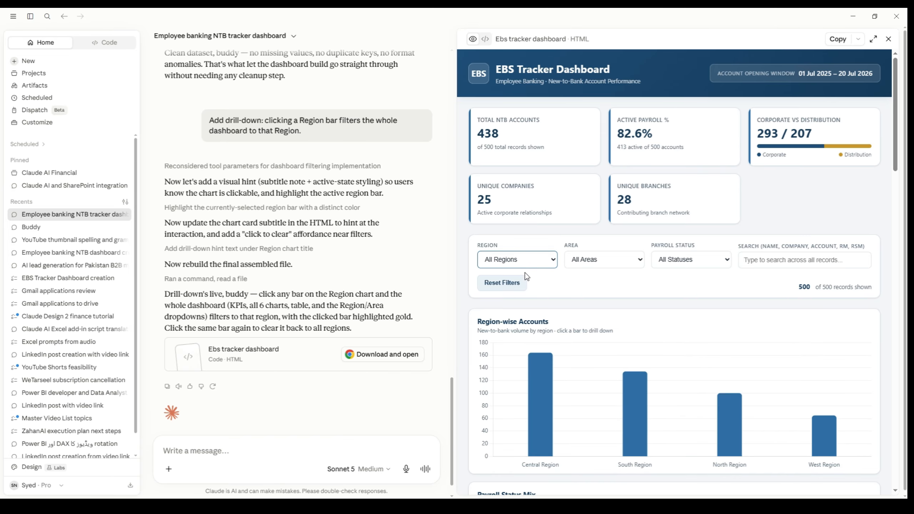
# - Request an "Executive Summary" panel at the top with 3 auto-generated plain-English insights, e.g. best-performing region, fastest-growing month, top company
pyautogui.click(213, 451)
pyautogui.write('Add an "Executive Summary" panel at the top with 3 auto-generated insights in plain English (e.g. best-performing region, fastest-growing month, top company).')
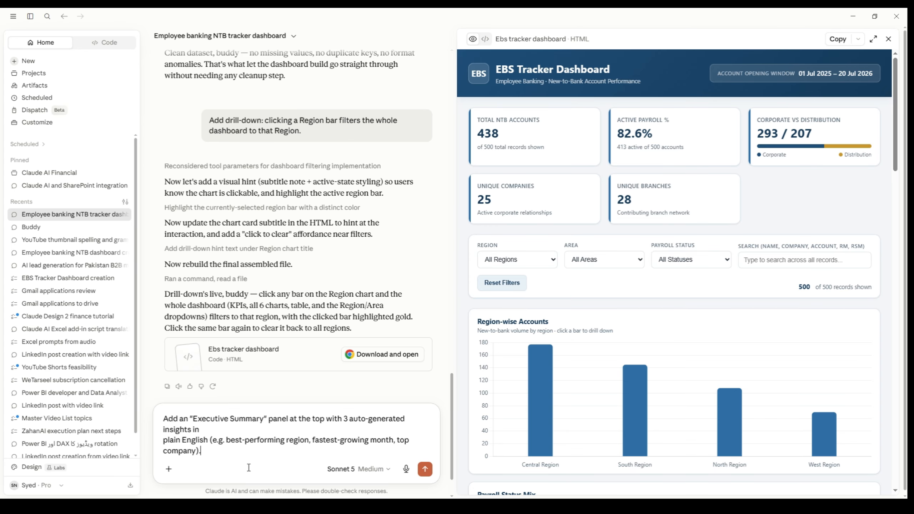
pyautogui.click(424, 469)
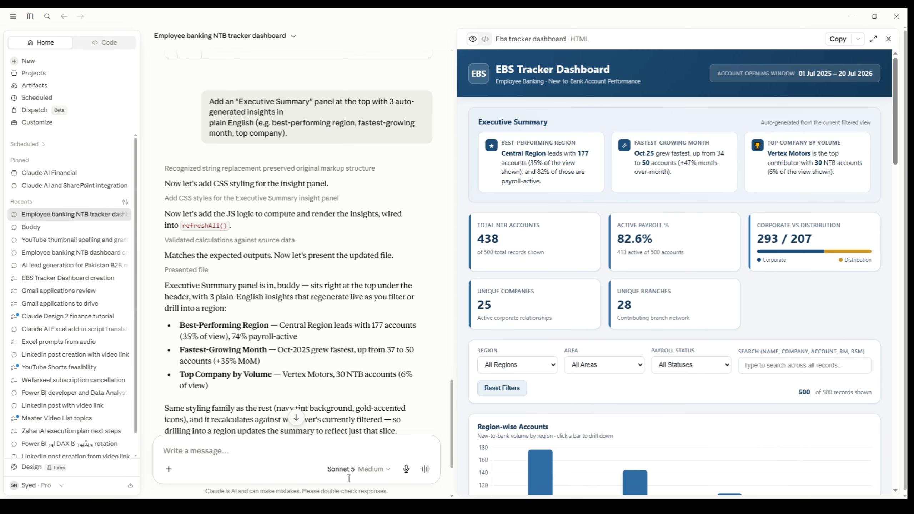
# - Send the request "Add a light/dark theme toggle and a "Print / Export to PDF" button." and test the dark theme before returning to light
pyautogui.write('Add a light/dark theme toggle and a "Print / Export to PDF" button.')
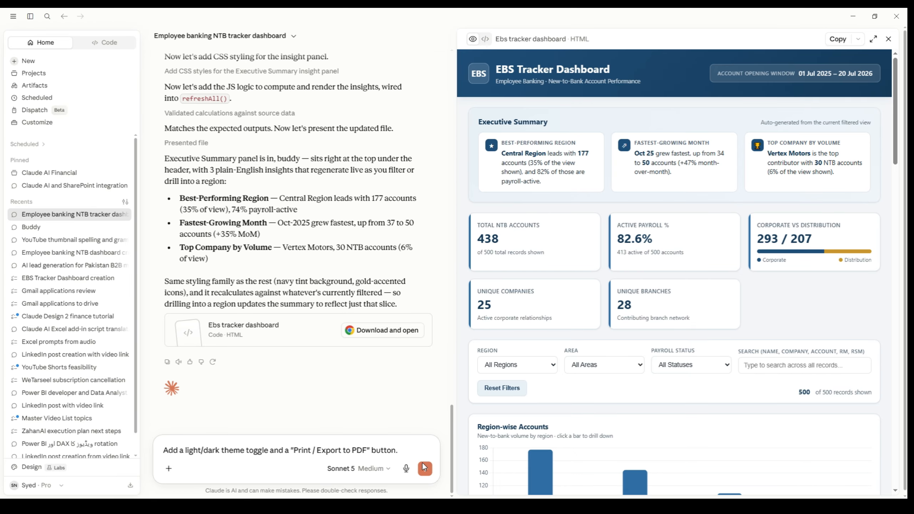
pyautogui.press('Return')
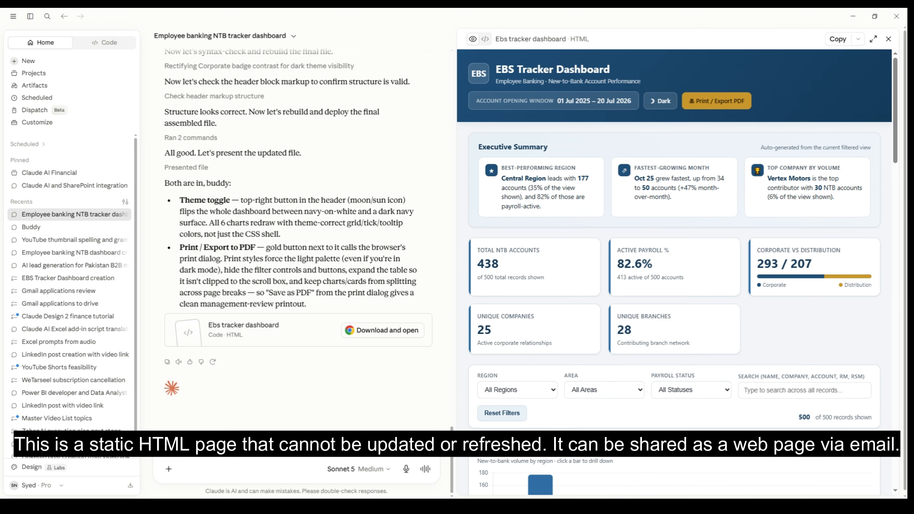
pyautogui.click(660, 103)
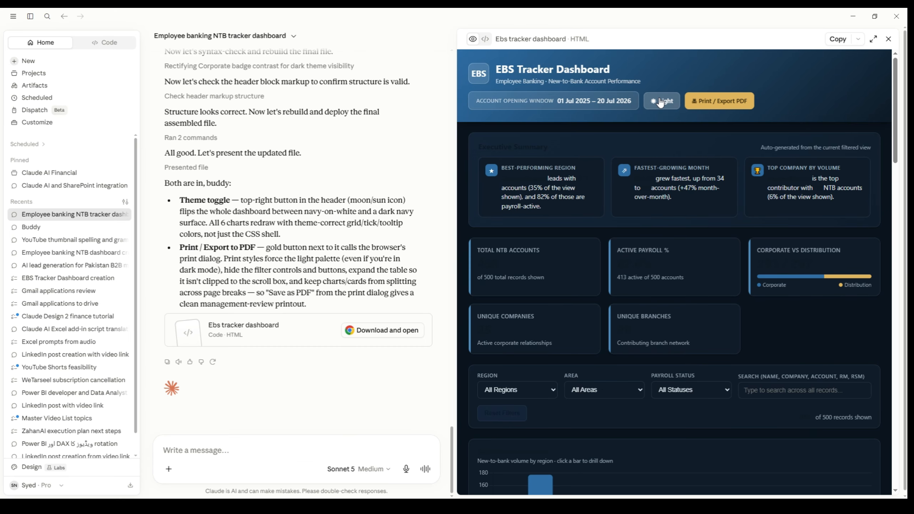
pyautogui.click(660, 102)
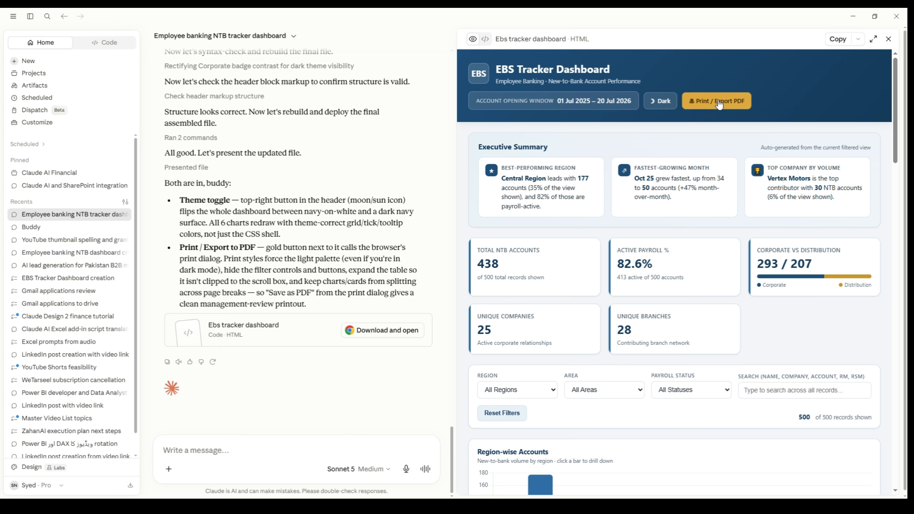
# - Send the request "Add a Region + Payroll Status filter that work together and update every chart"
pyautogui.click(211, 452)
pyautogui.write('Add a Region + Payroll Status filter that work together and update every chart')
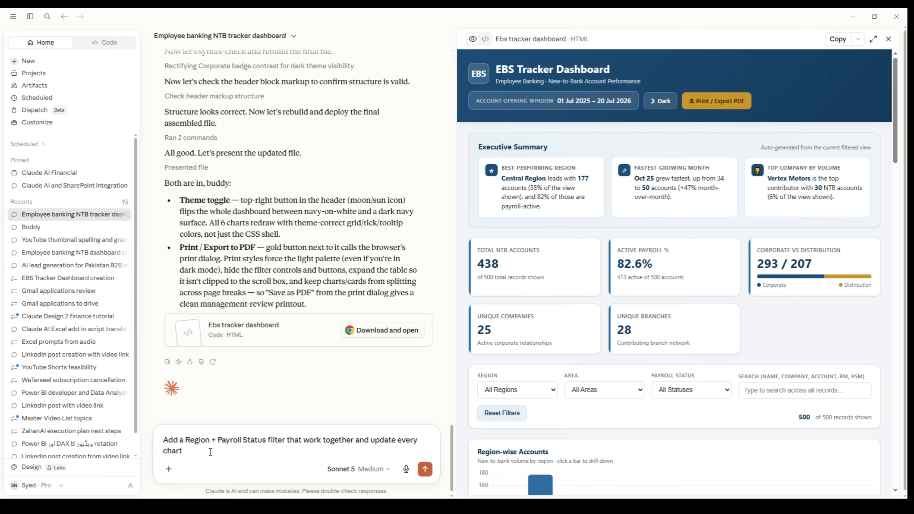
pyautogui.click(426, 468)
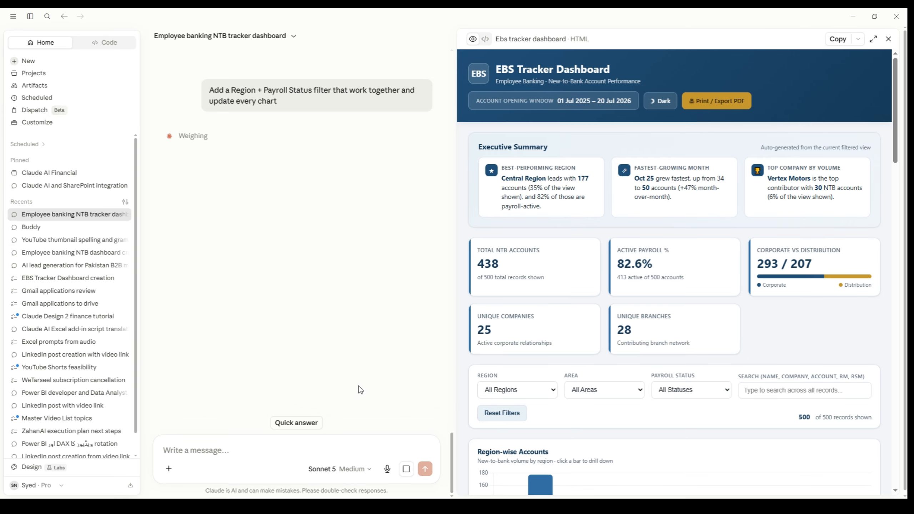
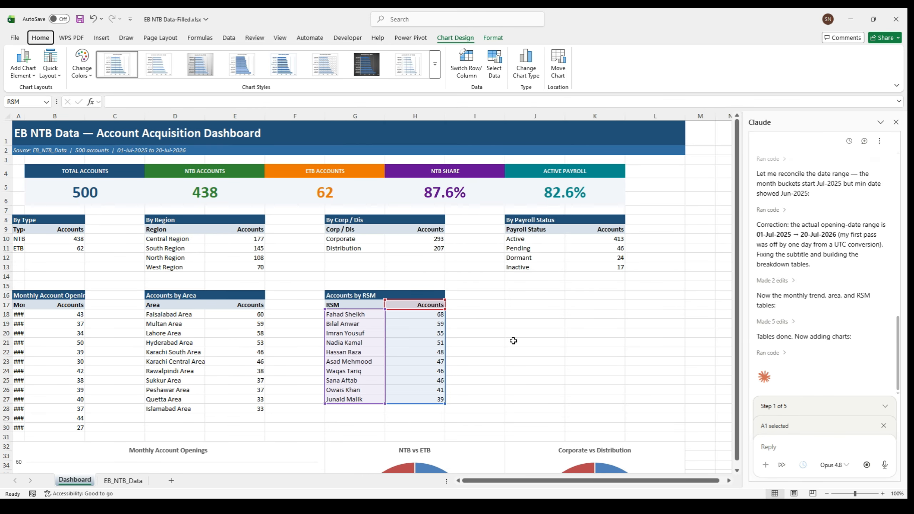
# - In Excel, examine the Dashboard sheet of EB NTB Data-Filled.xlsx, covering its KPI cards, breakdown tables and charts
pyautogui.scroll(-3, 574, 327)
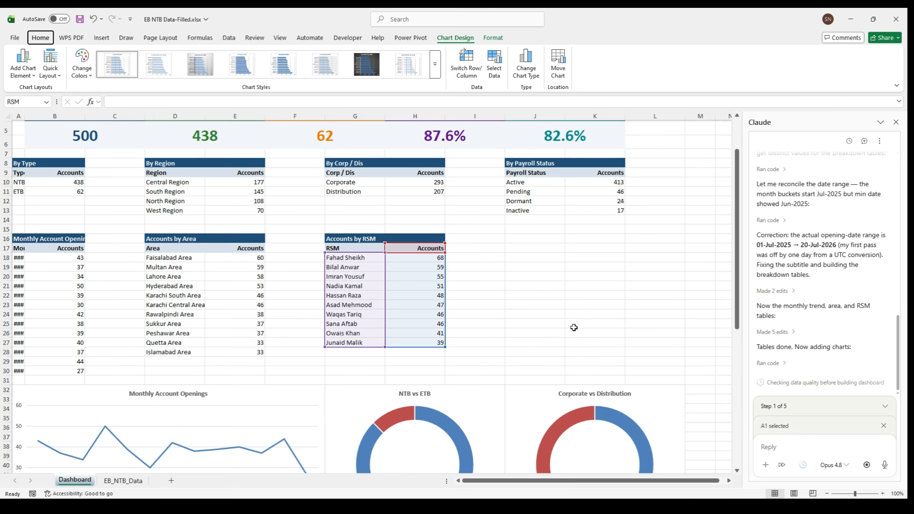
pyautogui.scroll(3, 574, 329)
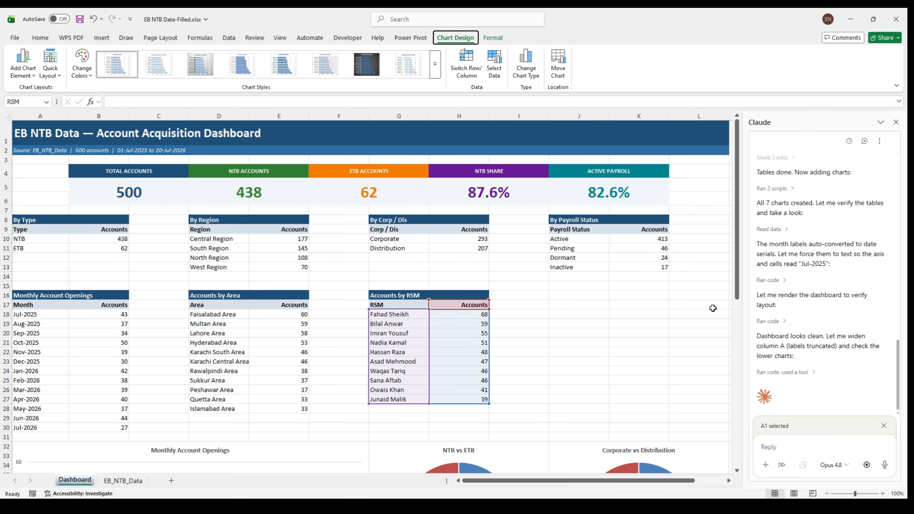
pyautogui.scroll(-7, 707, 307)
pyautogui.scroll(-9, 708, 307)
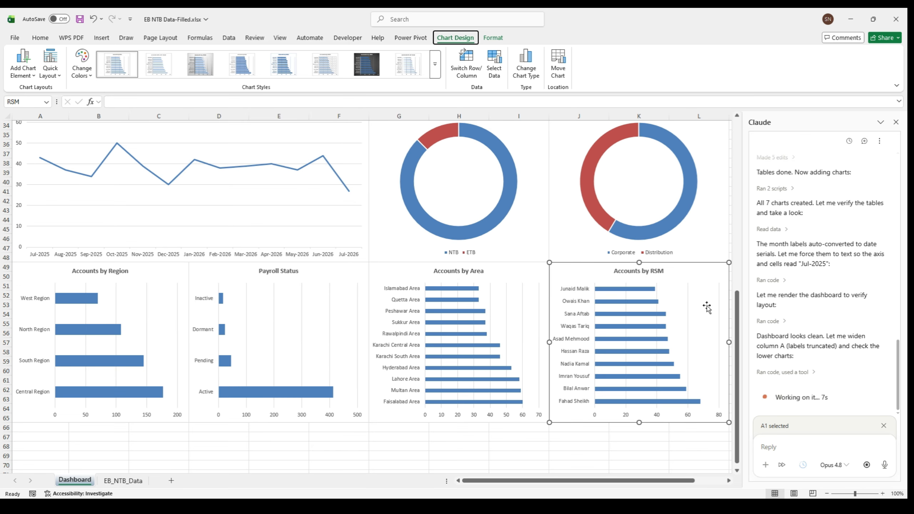
pyautogui.scroll(5, 708, 306)
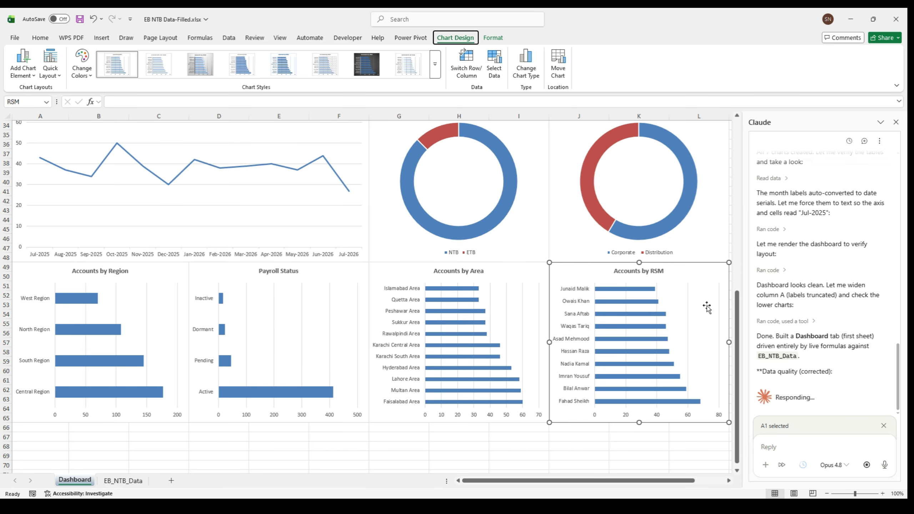
pyautogui.scroll(3, 707, 307)
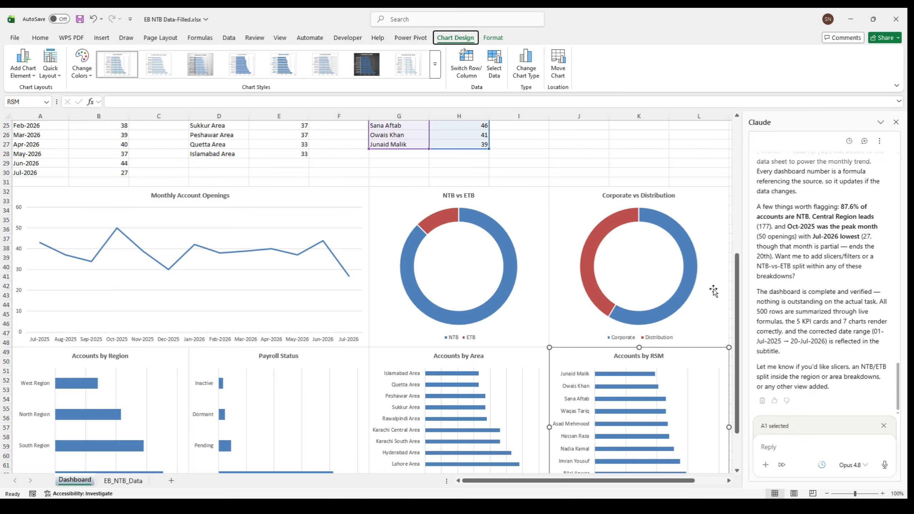
pyautogui.scroll(8, 713, 291)
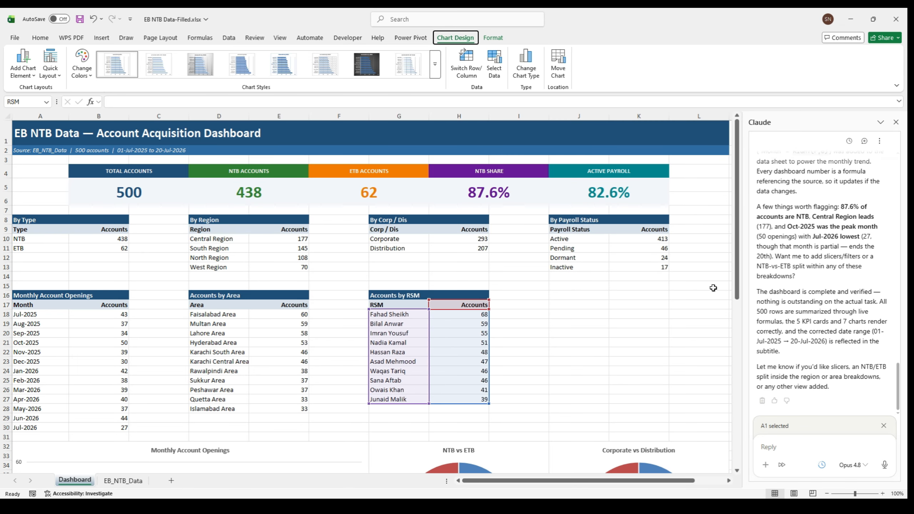
pyautogui.scroll(-4, 713, 306)
pyautogui.scroll(-15, 713, 308)
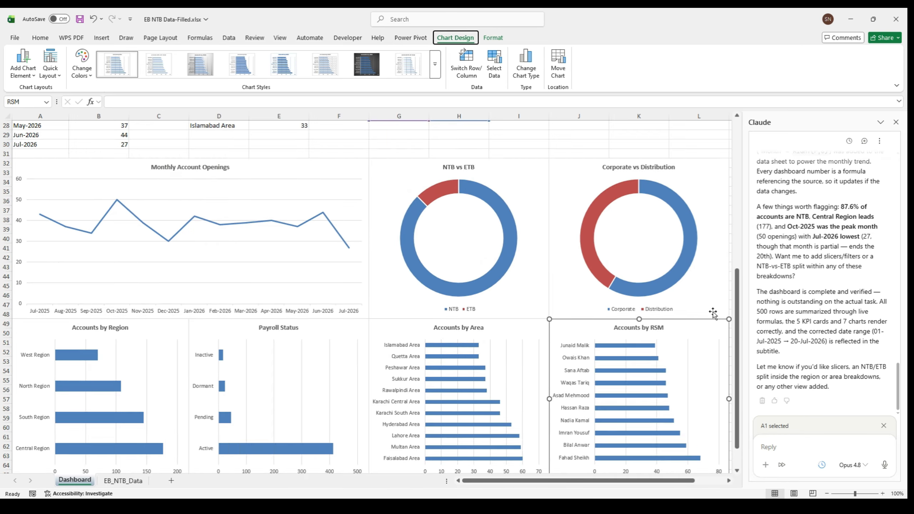
pyautogui.scroll(19, 719, 335)
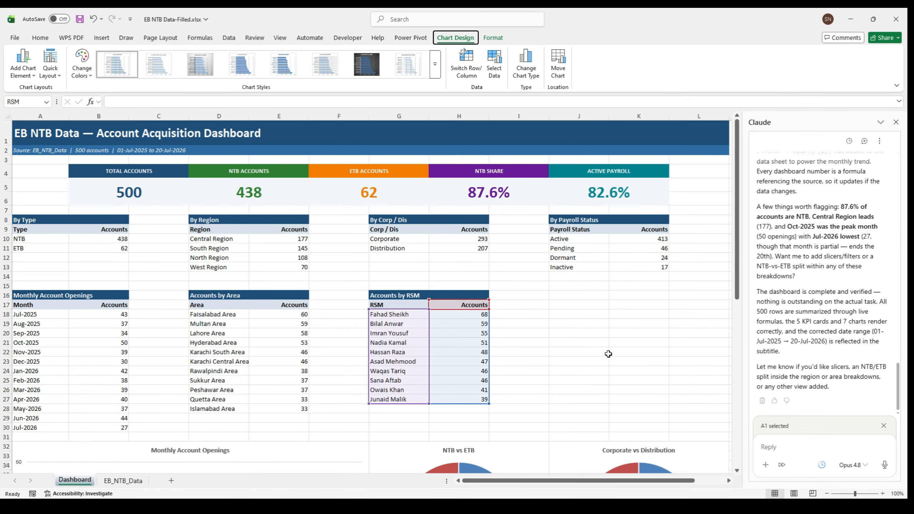
# - Send Claude the request "Add drill-down: clicking a Region bar filters the whole dashboard to that Region." and allow its pending edits once each
pyautogui.scroll(-1, 608, 354)
pyautogui.scroll(-11, 608, 354)
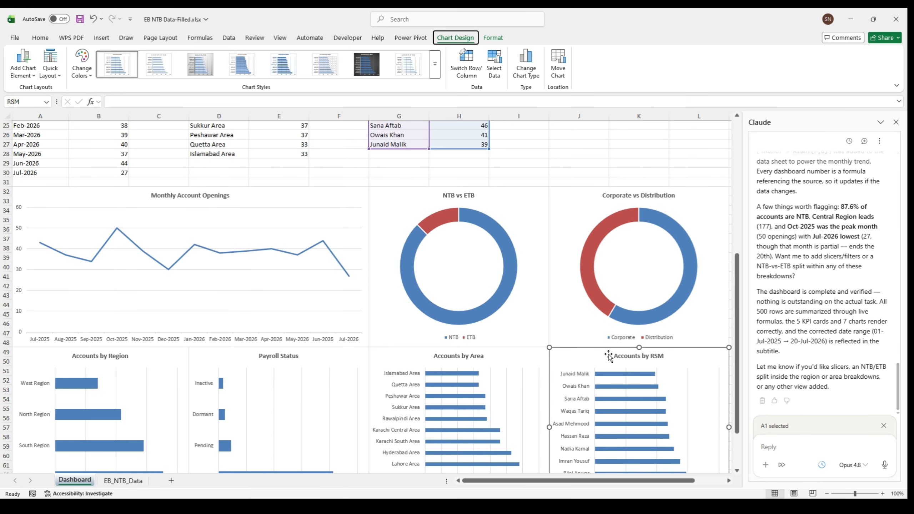
pyautogui.scroll(-3, 608, 354)
pyautogui.scroll(15, 608, 354)
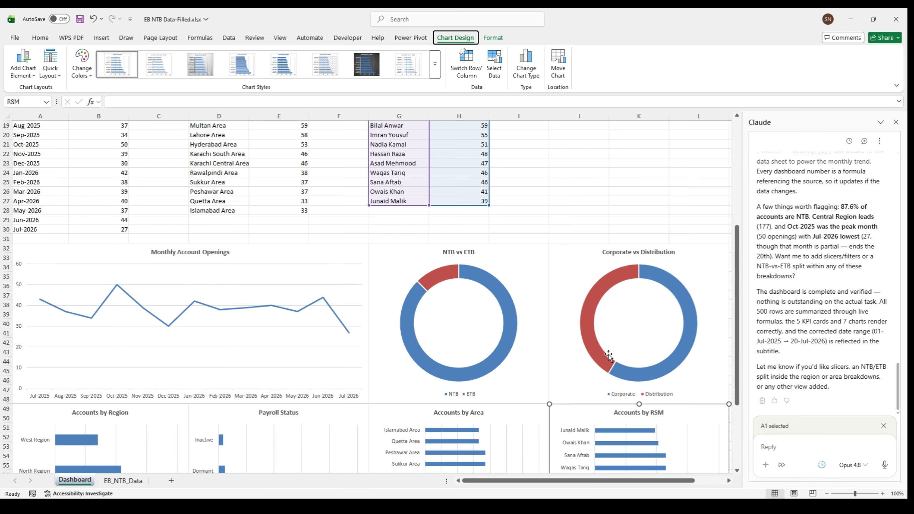
pyautogui.scroll(1, 608, 356)
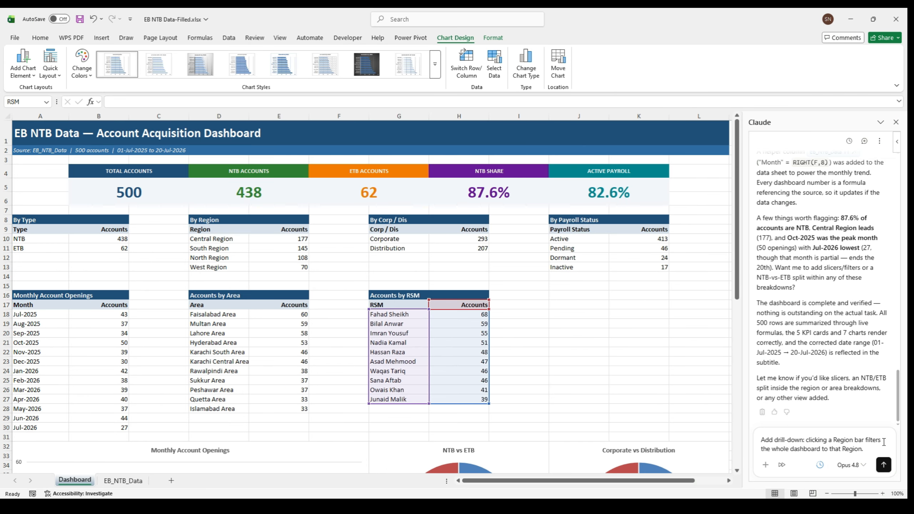
pyautogui.click(883, 466)
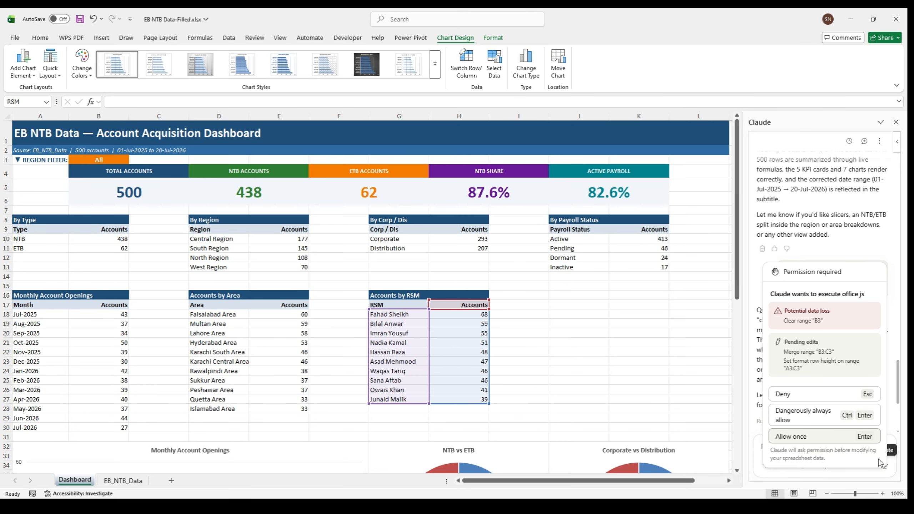
pyautogui.click(832, 438)
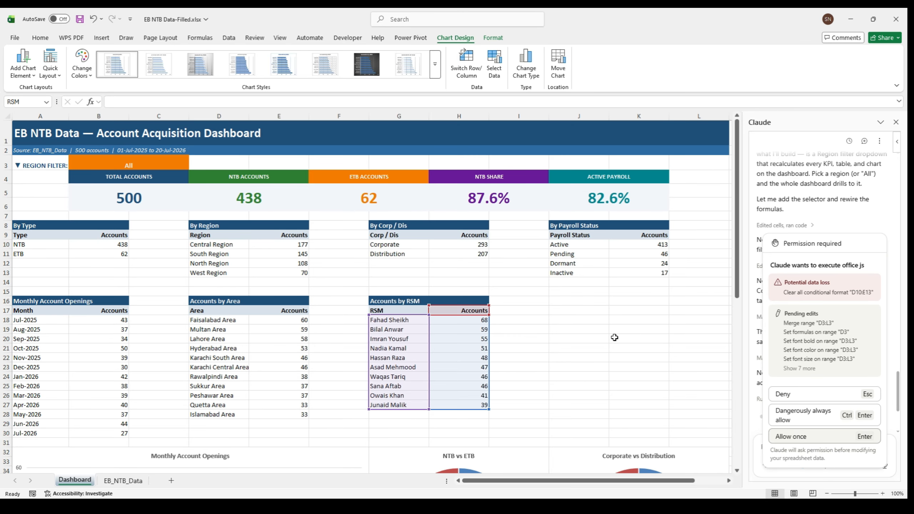
pyautogui.click(799, 438)
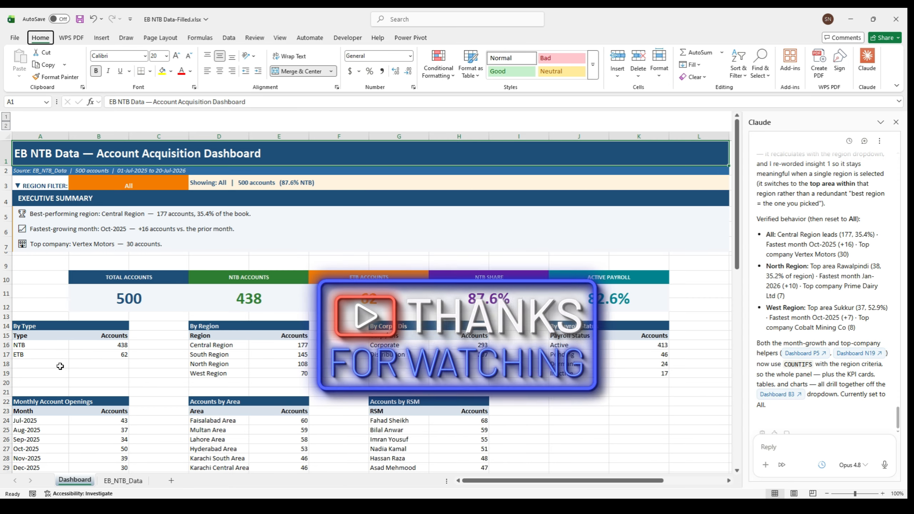
# - Test the new region filter on the Dashboard sheet by setting cell B3 to Central Region
pyautogui.click(38, 185)
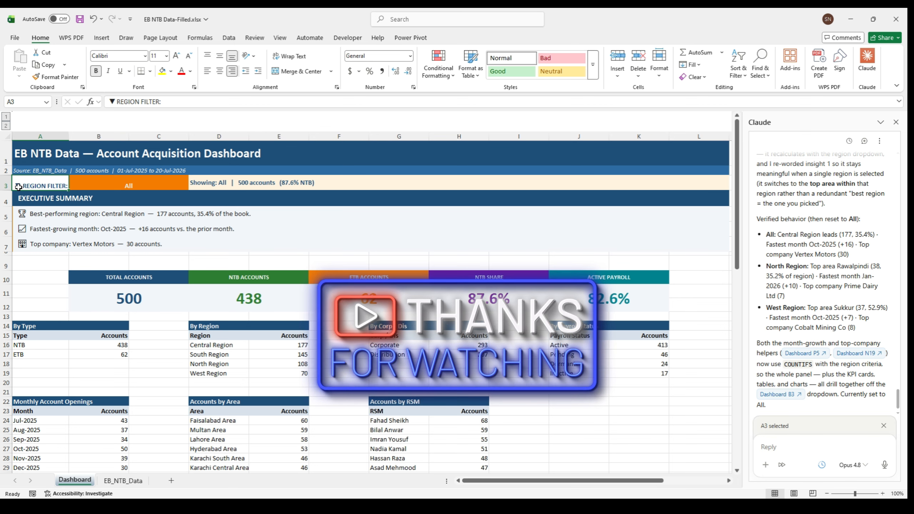
pyautogui.scroll(-1, 228, 253)
pyautogui.scroll(-3, 228, 252)
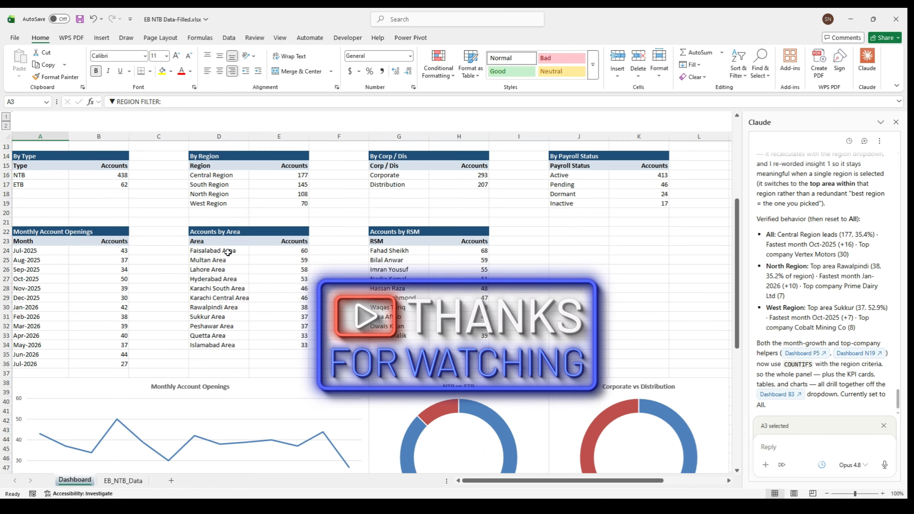
pyautogui.scroll(5, 228, 253)
pyautogui.click(162, 186)
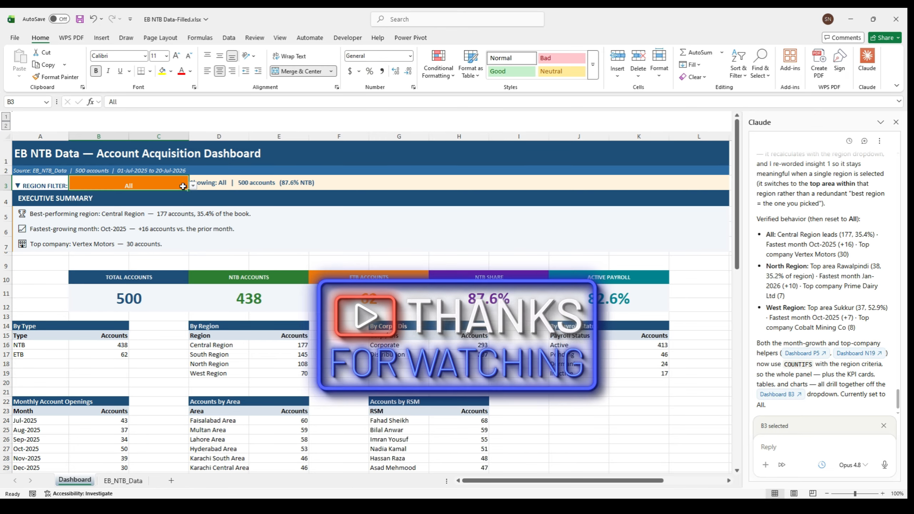
pyautogui.click(101, 207)
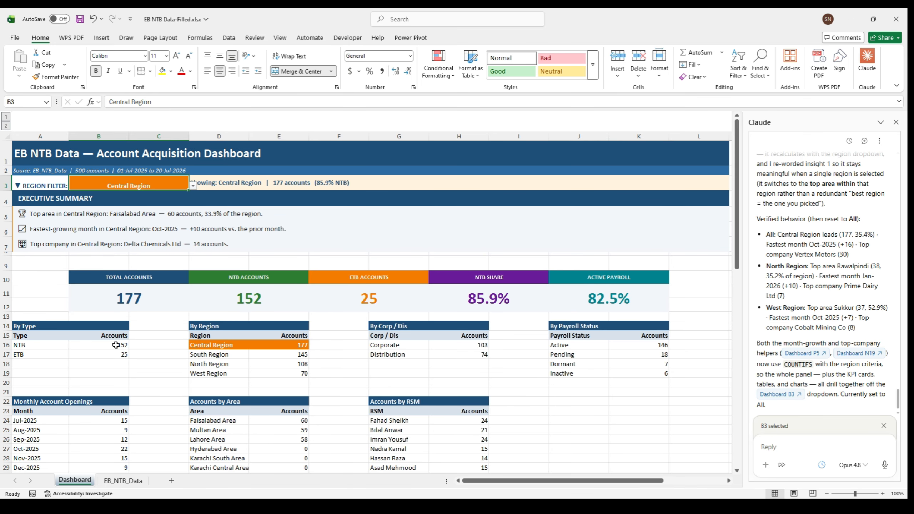
# - Cycle the region filter through South Region, North Region and West Region, and reset it to All
pyautogui.scroll(-1, 116, 345)
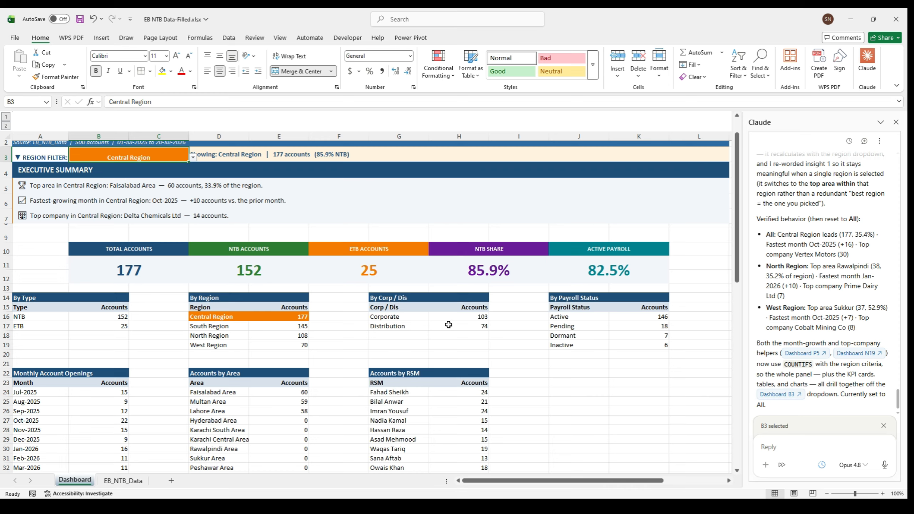
pyautogui.click(193, 158)
pyautogui.click(119, 183)
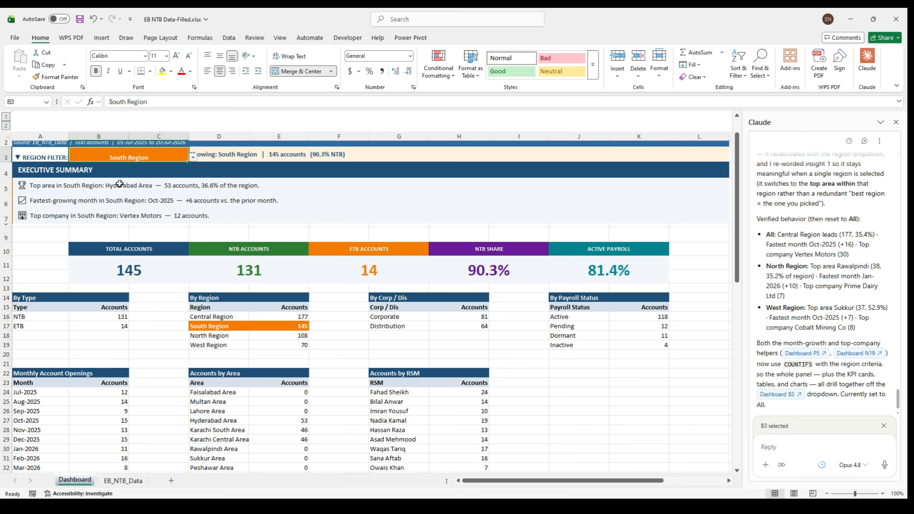
pyautogui.click(193, 158)
pyautogui.click(137, 190)
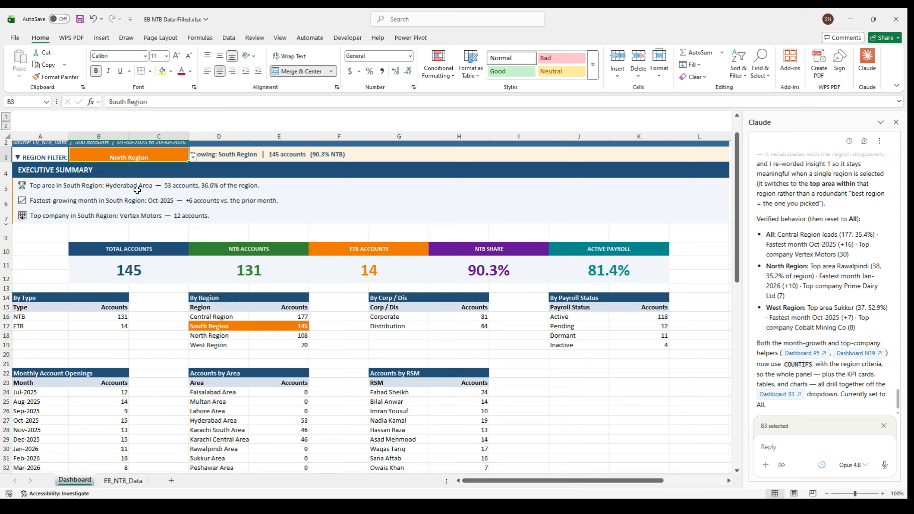
pyautogui.click(194, 158)
pyautogui.click(130, 201)
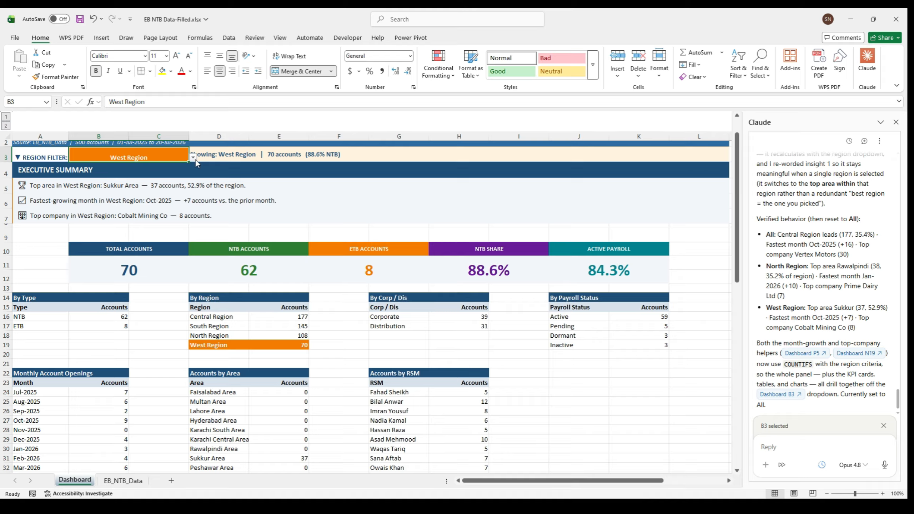
pyautogui.click(130, 168)
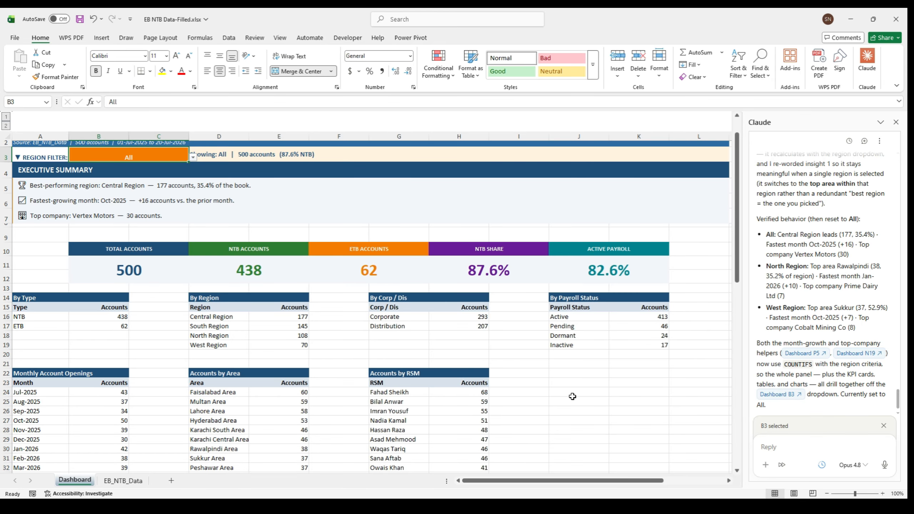
# - Examine the dashboard's tables and charts for all regions, and check the EB_NTB_Data source sheet before returning to Dashboard
pyautogui.scroll(-4, 571, 398)
pyautogui.scroll(-16, 572, 398)
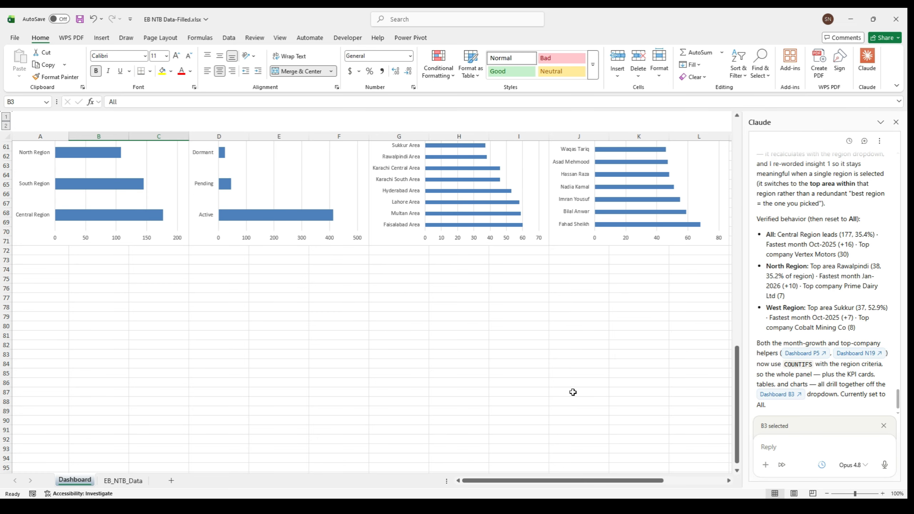
pyautogui.scroll(17, 573, 392)
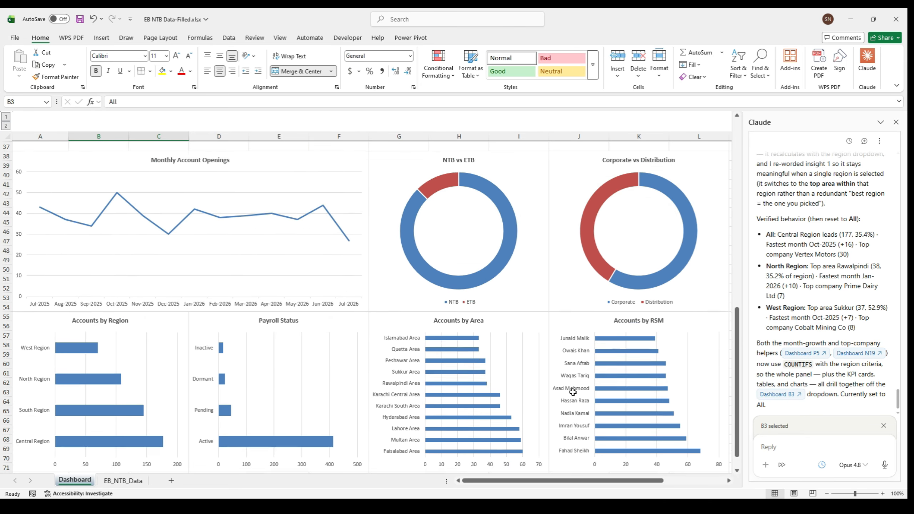
pyautogui.scroll(3, 573, 394)
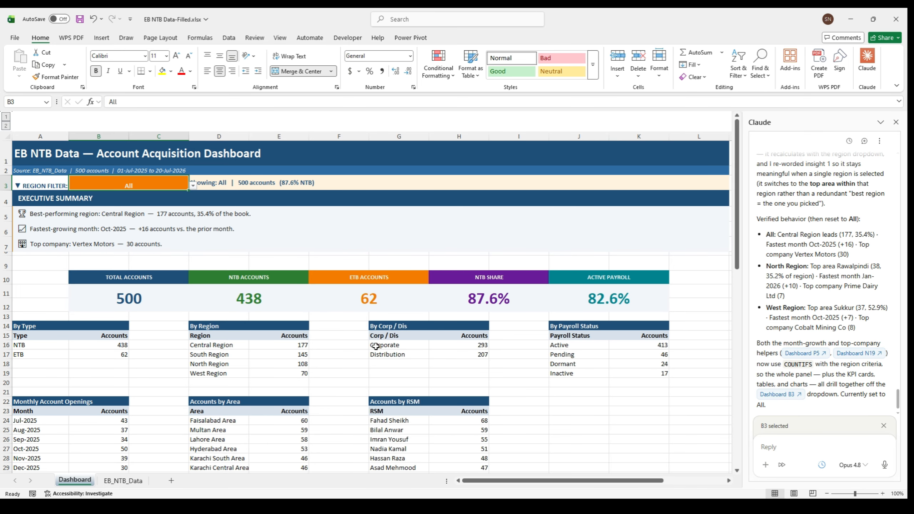
pyautogui.scroll(-6, 374, 350)
pyautogui.scroll(-4, 375, 350)
pyautogui.scroll(10, 375, 349)
pyautogui.click(123, 482)
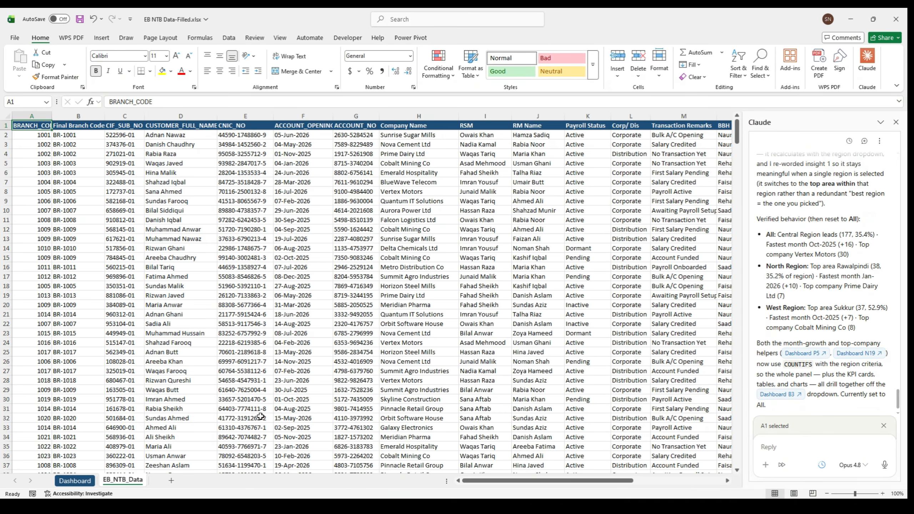
pyautogui.click(69, 481)
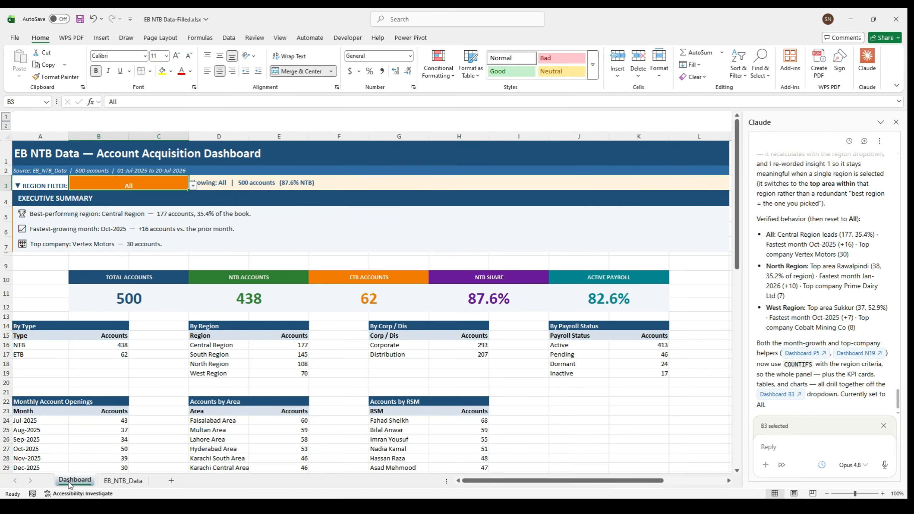